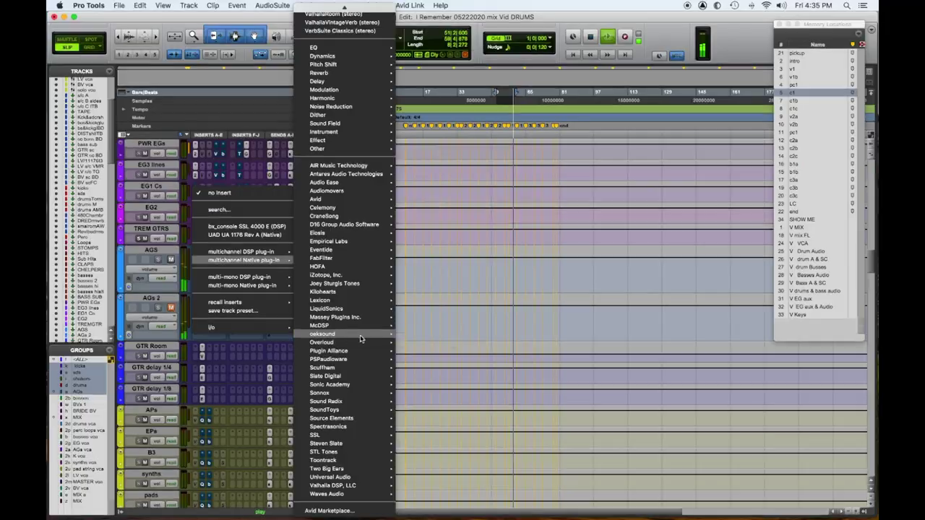
Insert the oeksound soothe plug-in on the AGS track and raise its depth to about 22
mouse_move(361, 334)
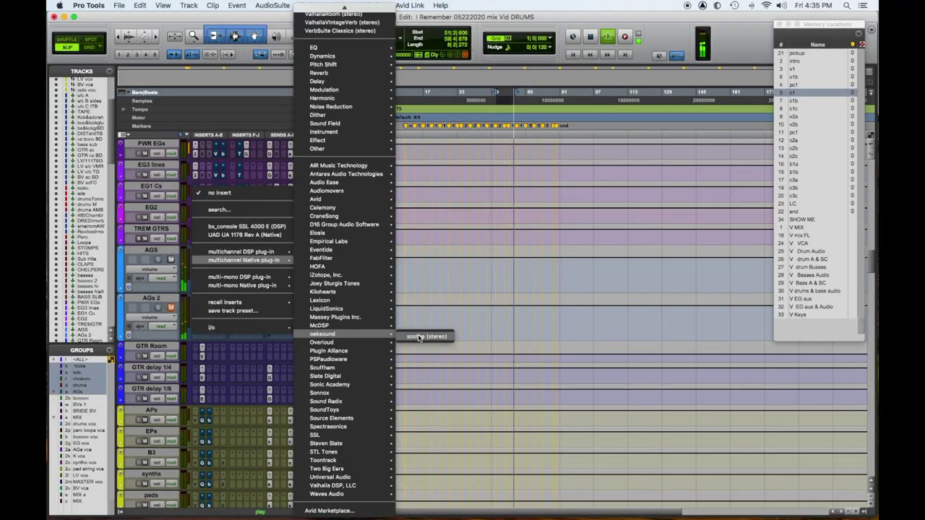
left_click(423, 337)
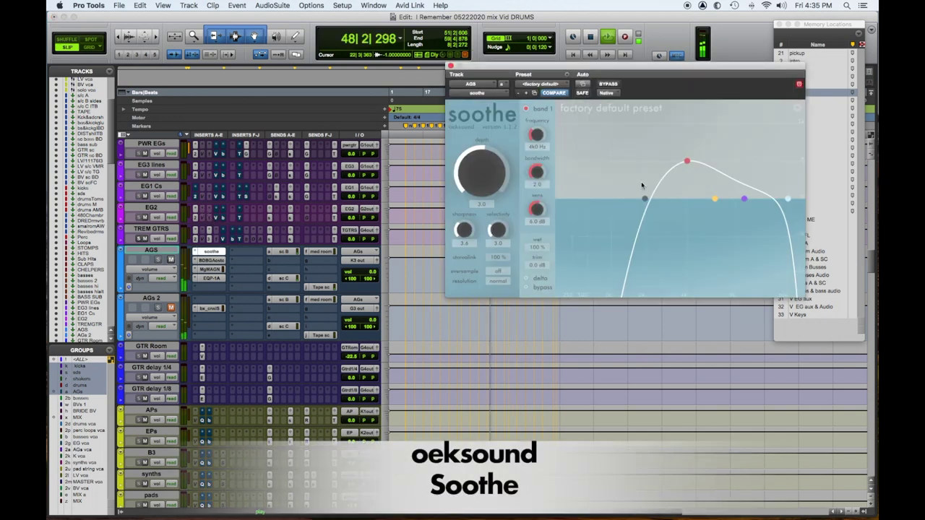
scroll(478, 159, "up", 5)
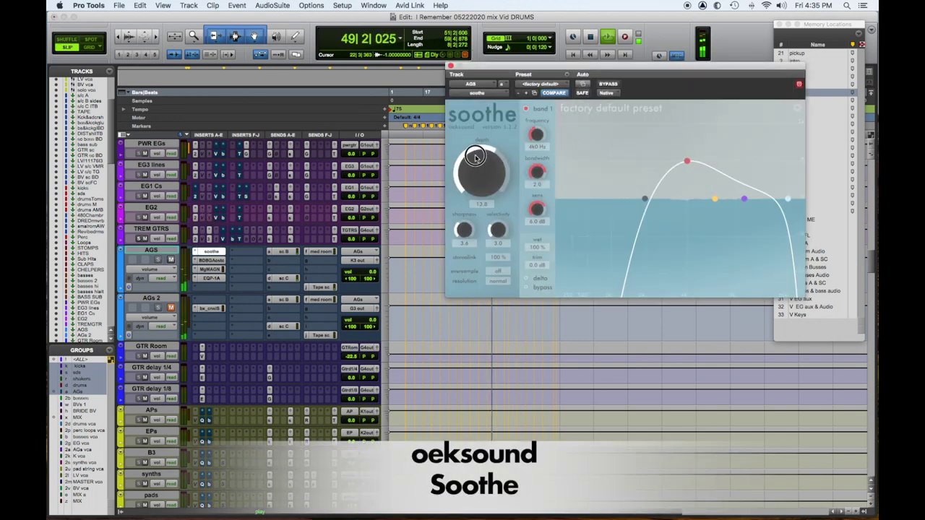
scroll(478, 158, "up", 4)
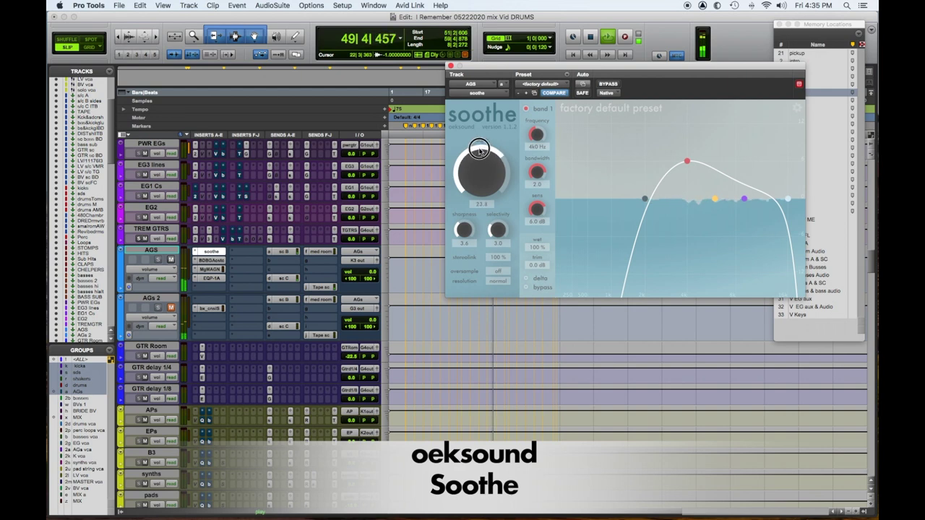
left_click_drag(666, 65, 523, 74)
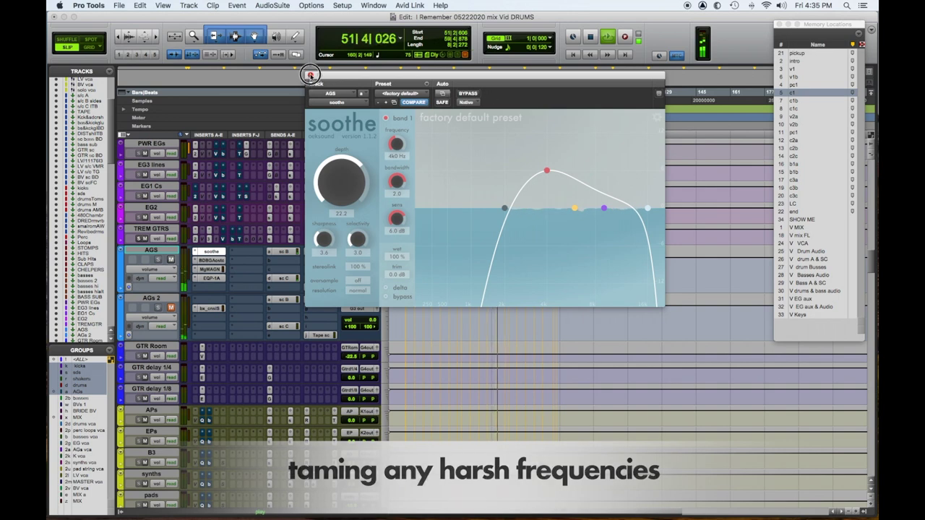
left_click(311, 75)
Recall the b1a memory location and audition AGS with its Maag Magnum-K bypassed, checking the BD BG-Acoustic insert
left_click(795, 165)
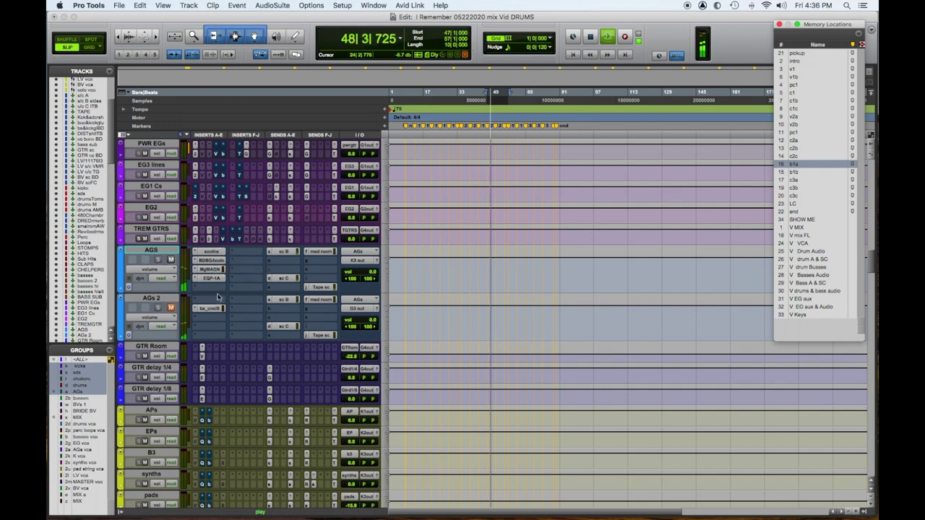
left_click(217, 269)
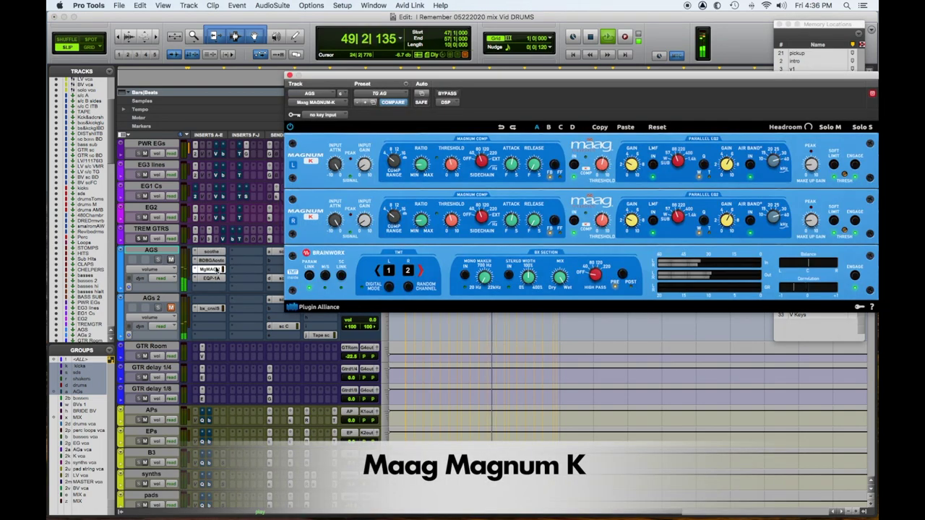
left_click(217, 269, "super")
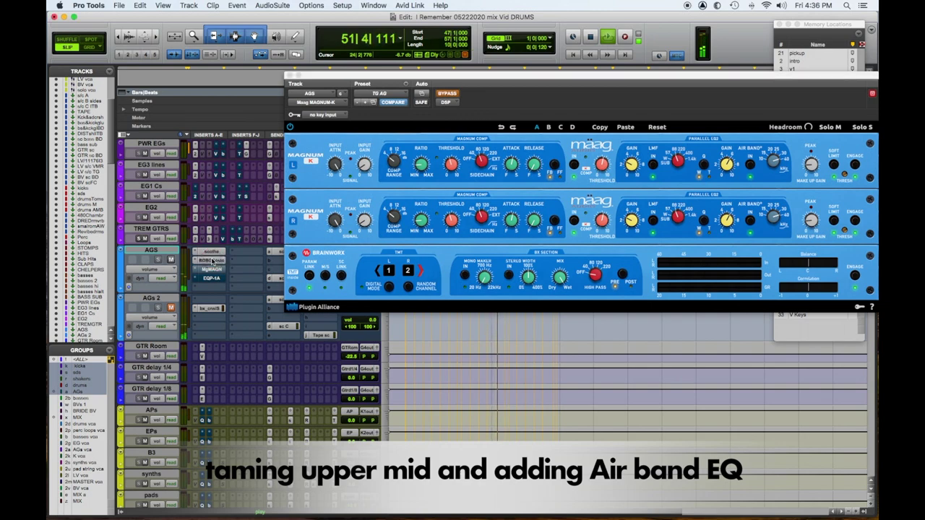
left_click(211, 260)
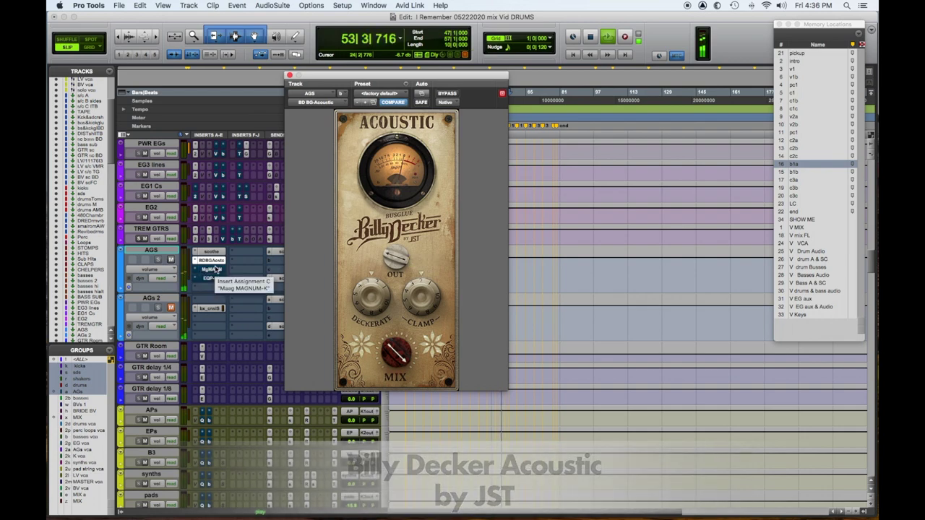
Reopen the AGS track's Maag Magnum-K and compare its bypassed and active sound
left_click(211, 269)
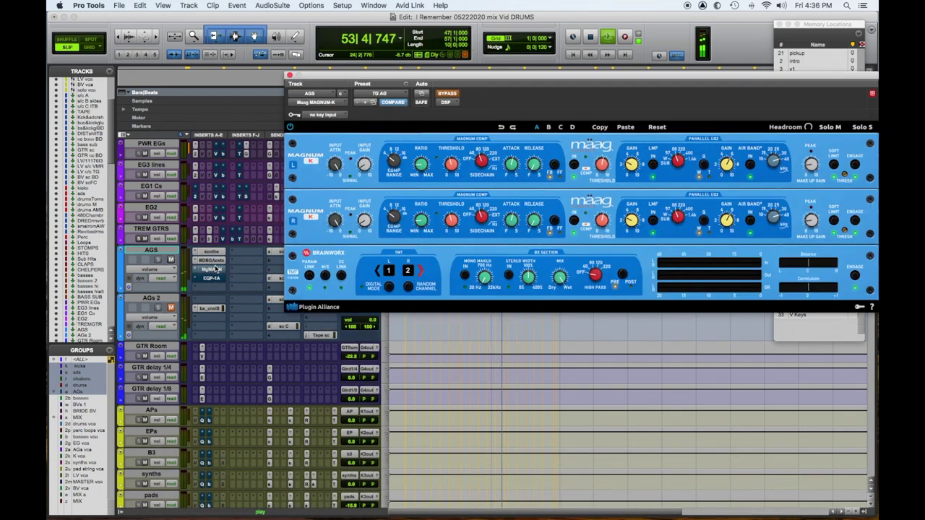
left_click(448, 92)
left_click(447, 94)
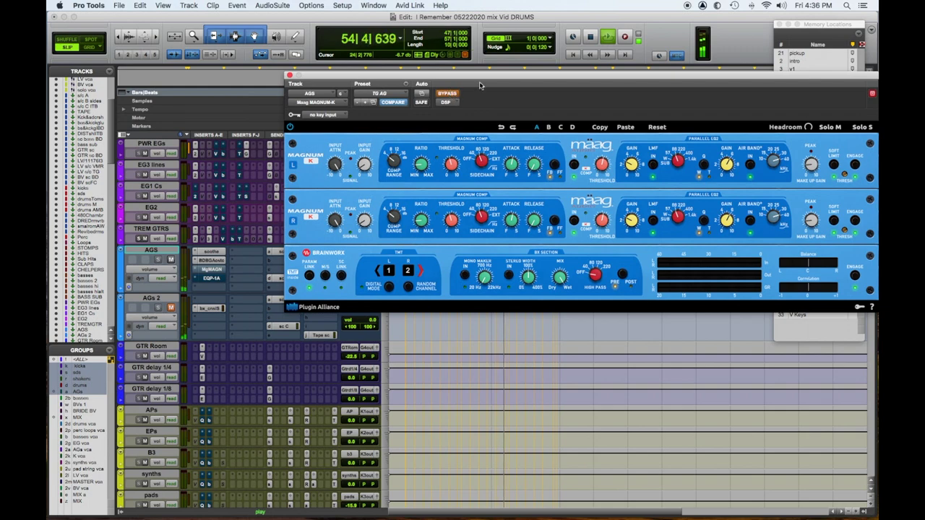
left_click_drag(503, 73, 296, 82)
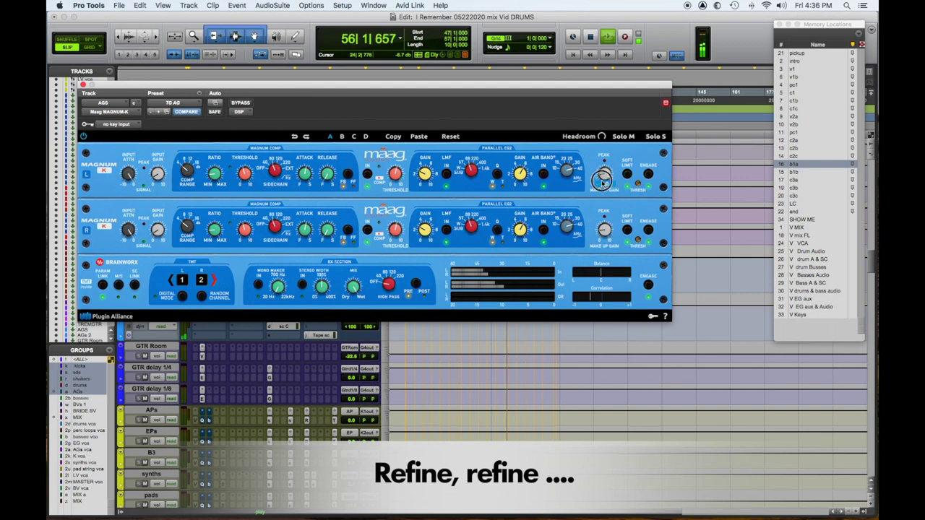
left_click(241, 103)
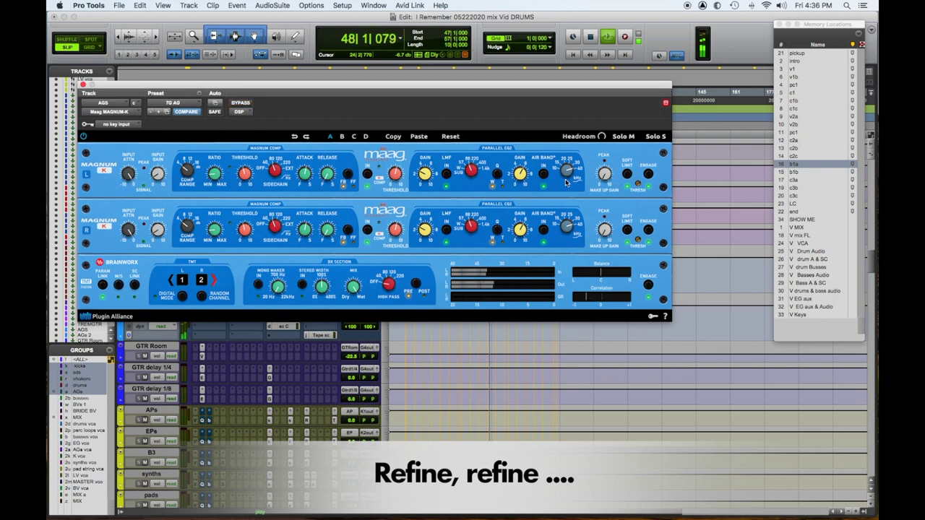
Adjust the Air Band gain in the Magnum-K and compare the result against bypass
left_click_drag(521, 175, 519, 192)
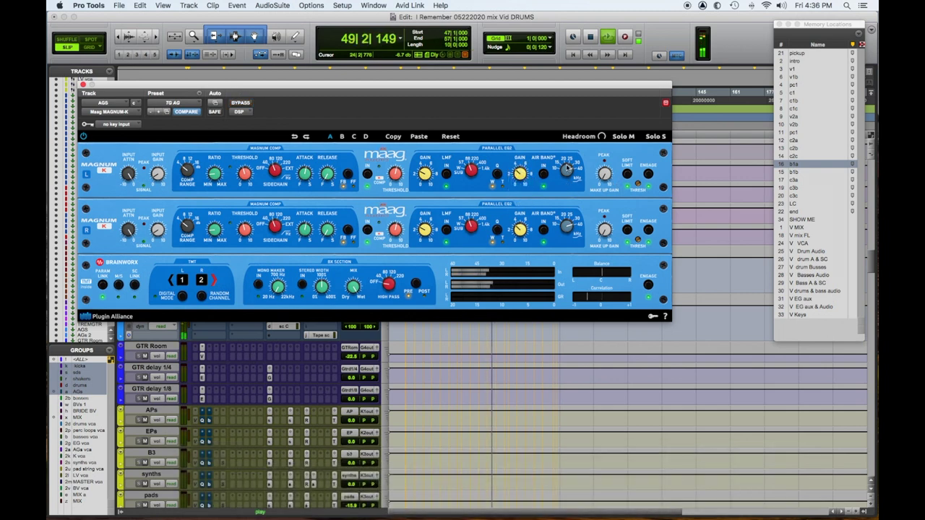
left_click(245, 105)
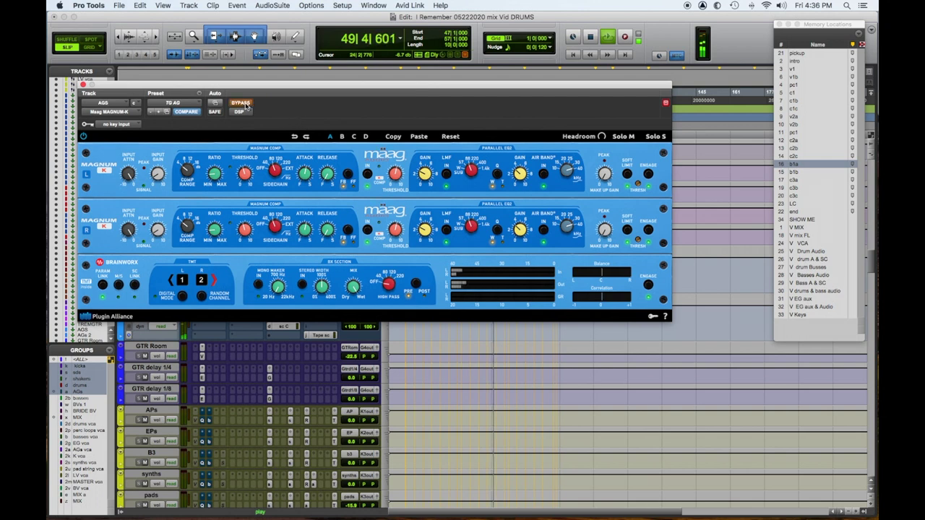
left_click(244, 104)
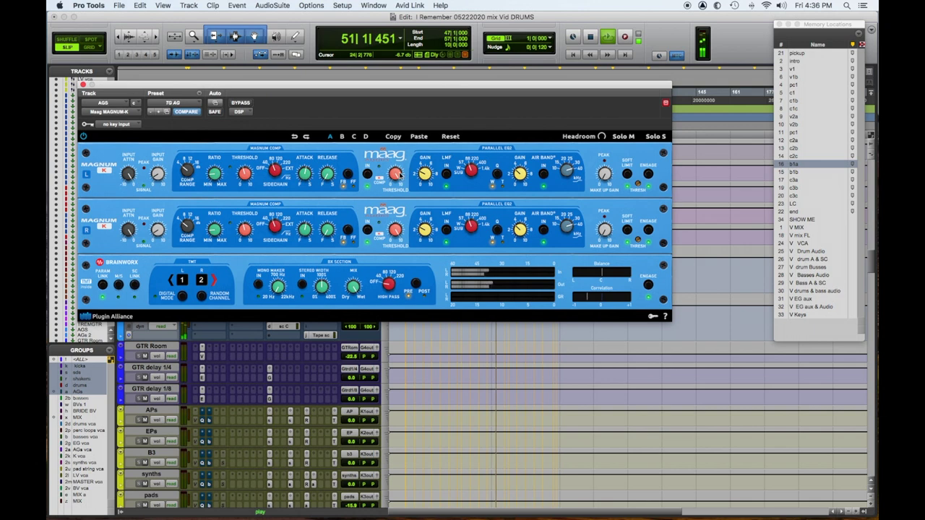
Adjust the threshold beside the Parallel EQ2 section in the Magnum-K, compare it against bypass, and close the plug-in
left_click_drag(393, 189, 394, 214)
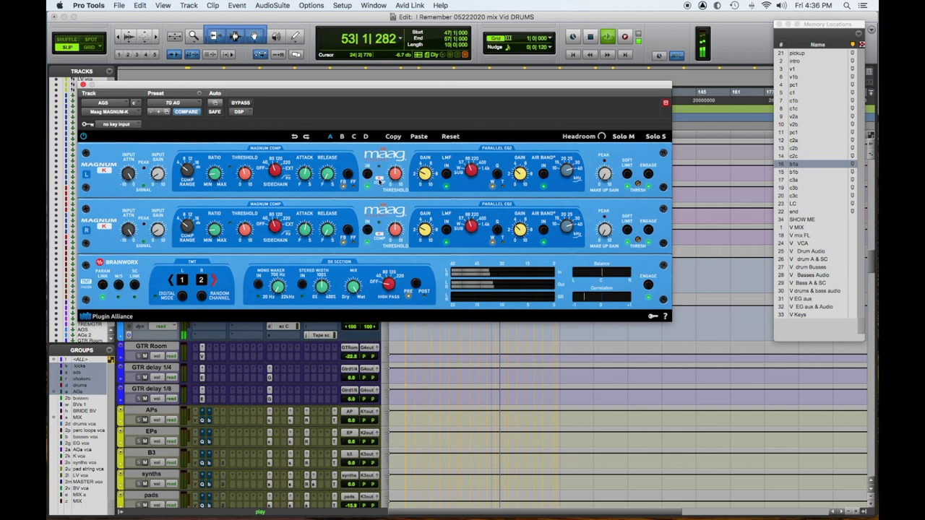
left_click(240, 103)
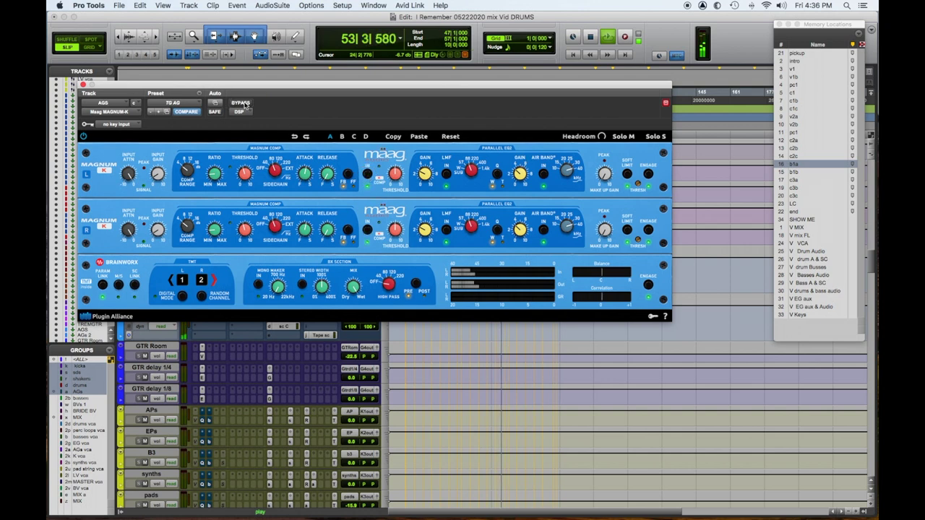
left_click(242, 104)
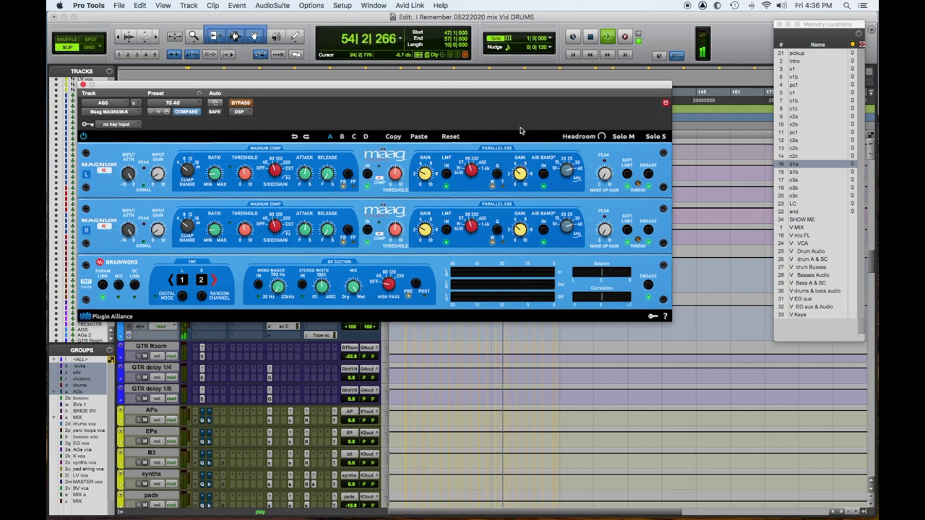
mouse_move(521, 166)
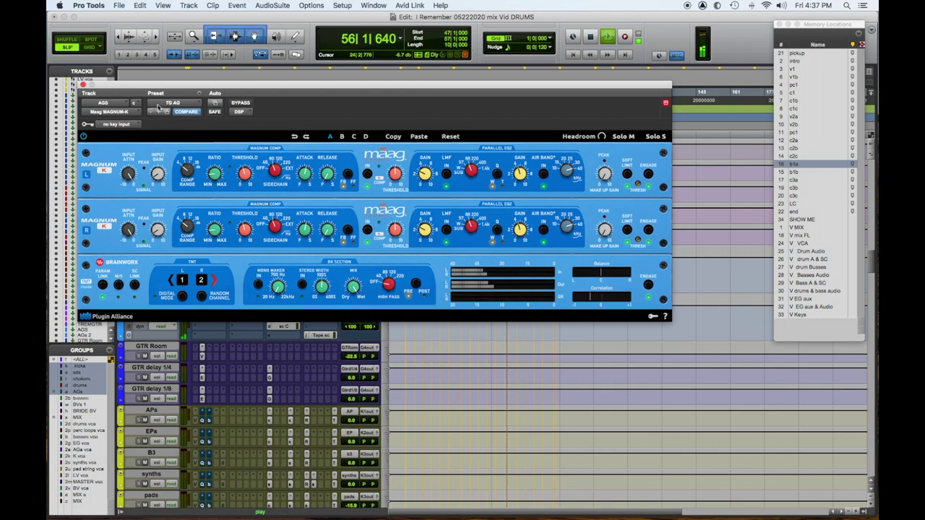
left_click(83, 85)
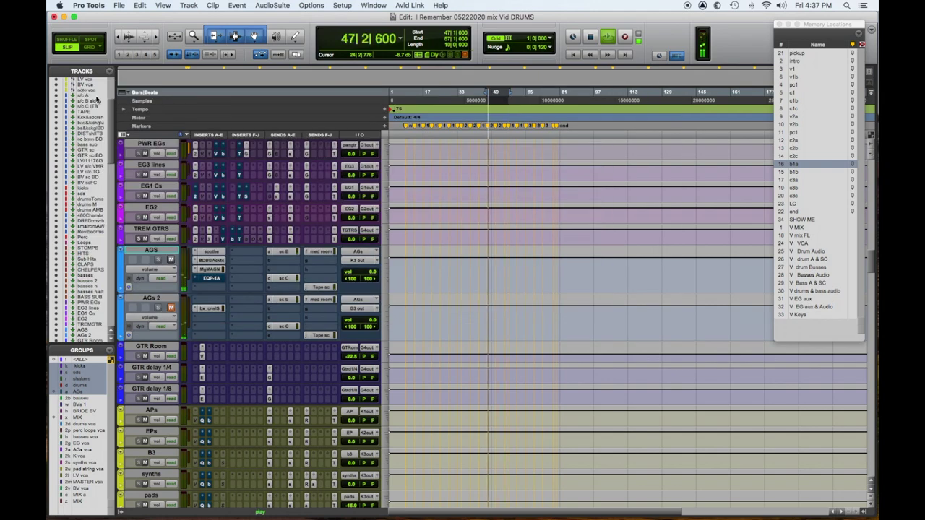
Set the AGS track's med room send level to about -19.8 dB
left_click(324, 252)
left_click_drag(331, 271, 333, 275)
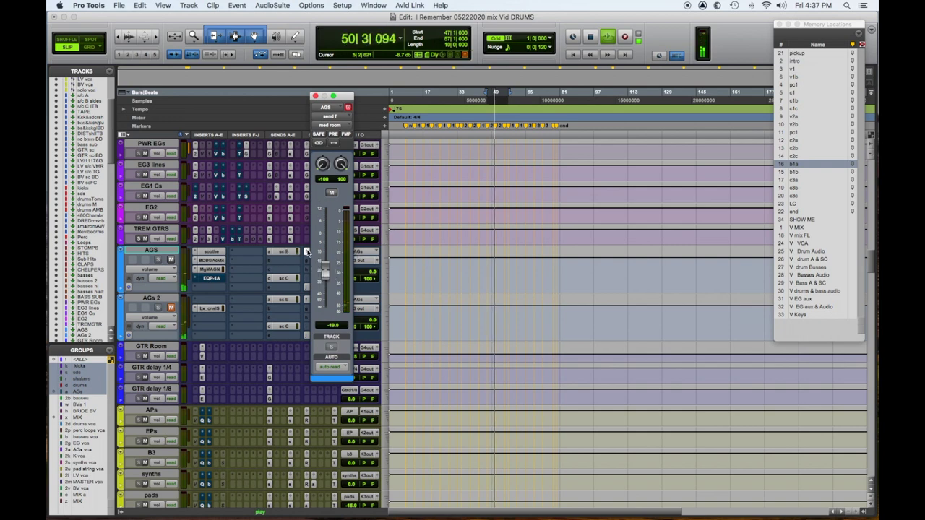
Activate the UAD Pultec EQP-1A on AGS and set its high frequency to 5 KCS, closing the plug-in and send windows
left_click(211, 279)
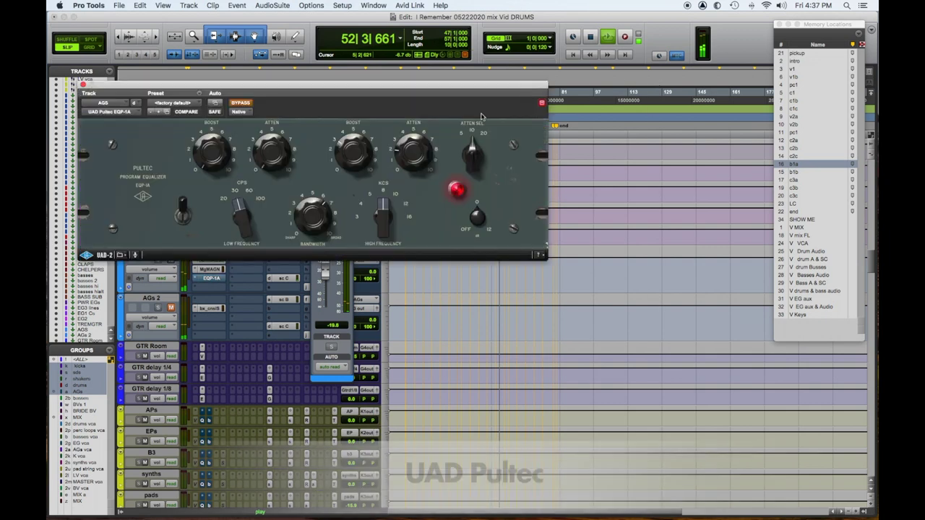
left_click(242, 104)
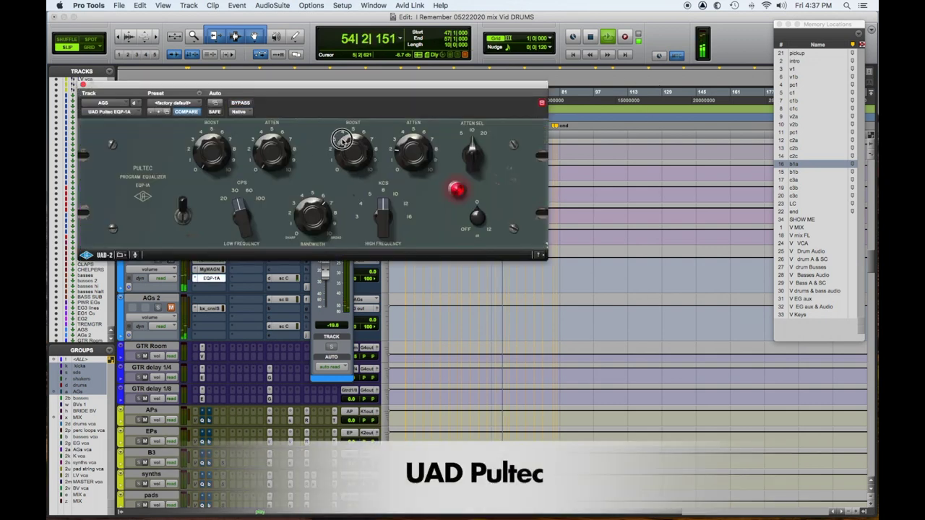
left_click(381, 214)
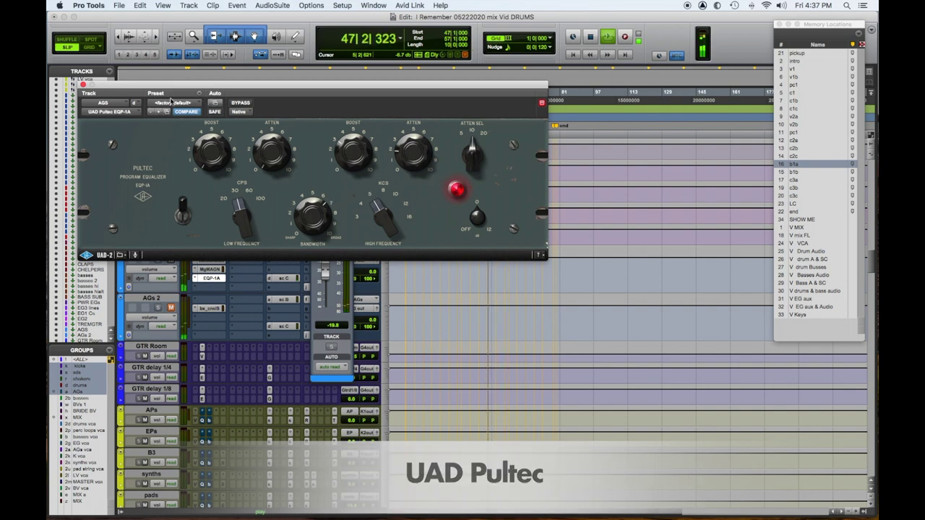
left_click(83, 84)
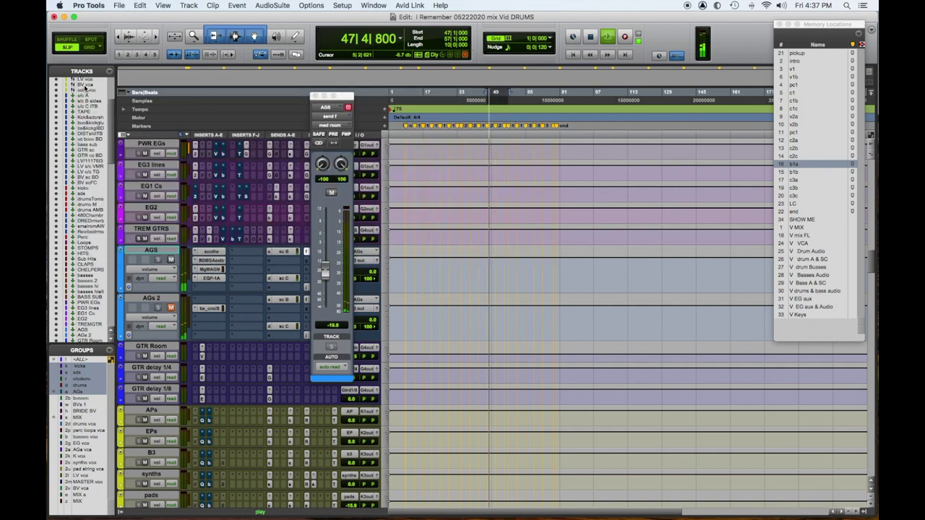
left_click(315, 97)
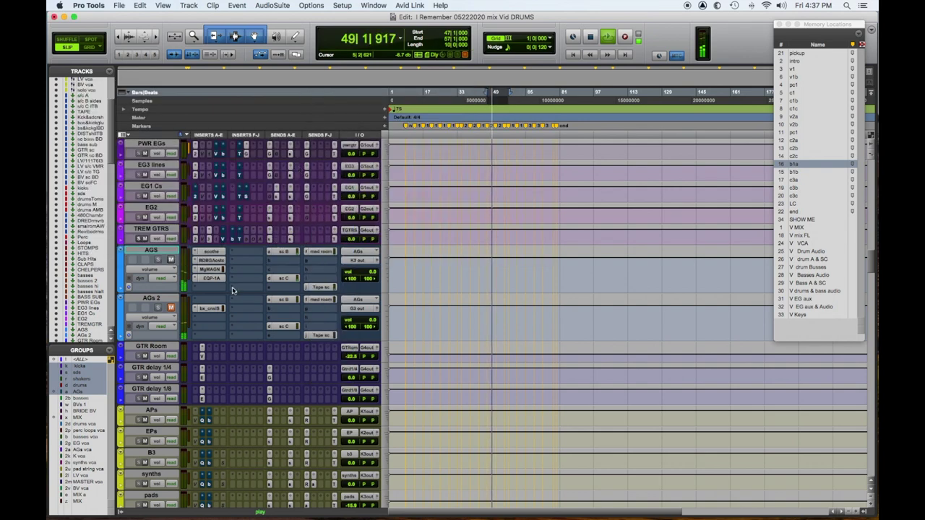
Insert FabFilter Pro-Q 2 in the empty slot after EQP-1A on AGS and load the TG start preset
left_click(194, 290)
mouse_move(245, 295)
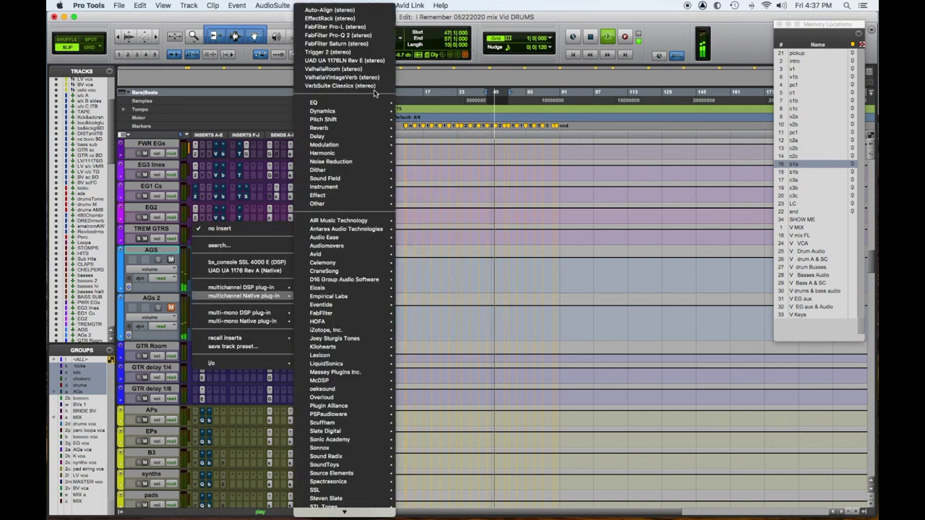
left_click(367, 36)
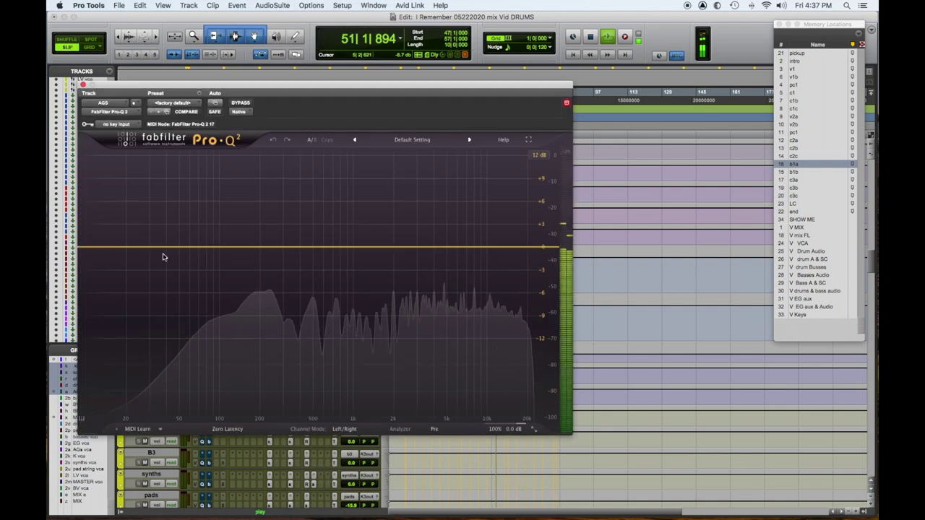
left_click(192, 107)
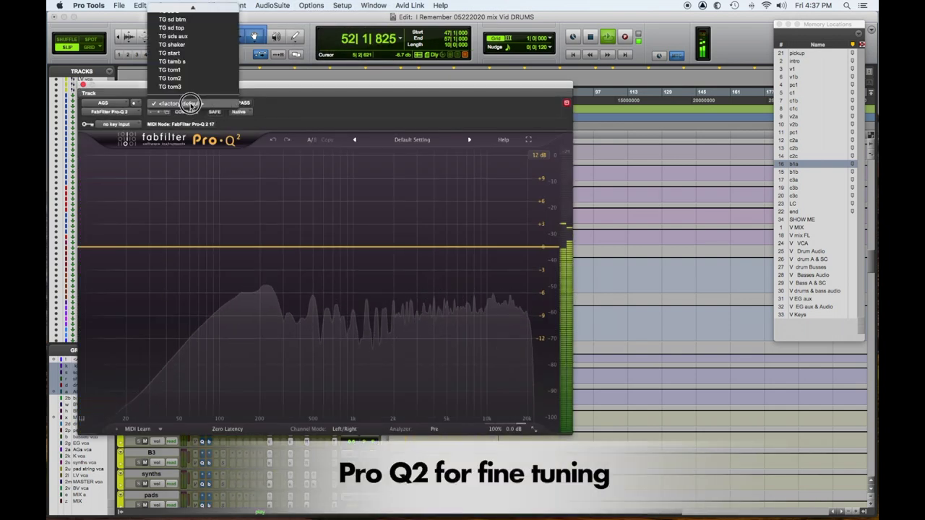
left_click(203, 51)
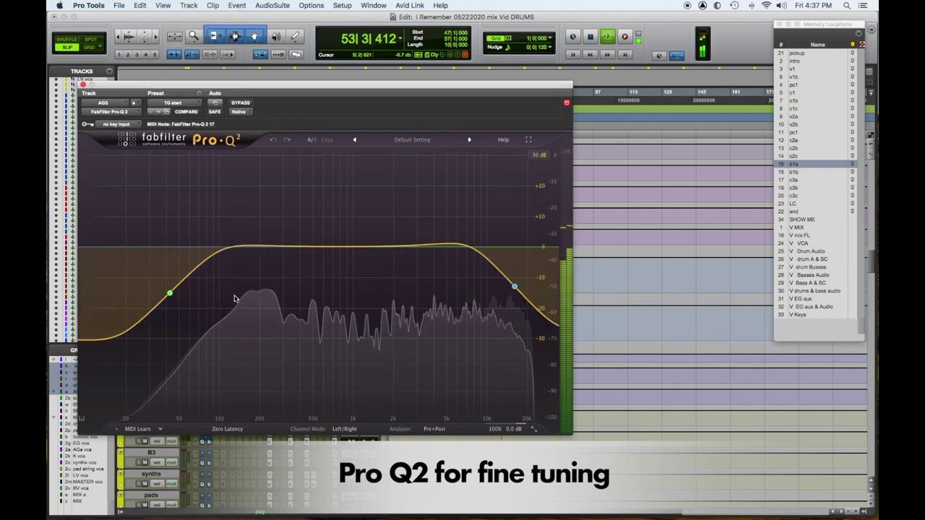
Move the Pro-Q 2 low shelf to about 69 Hz and cut around 476 Hz with a bell of Q about 3.9
left_click(199, 298)
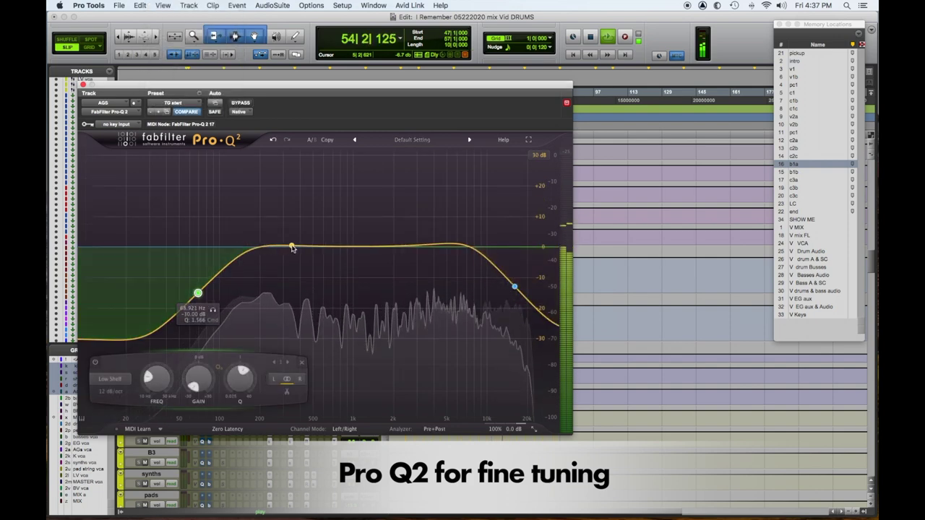
left_click_drag(291, 247, 314, 198)
left_click_drag(353, 380, 361, 351)
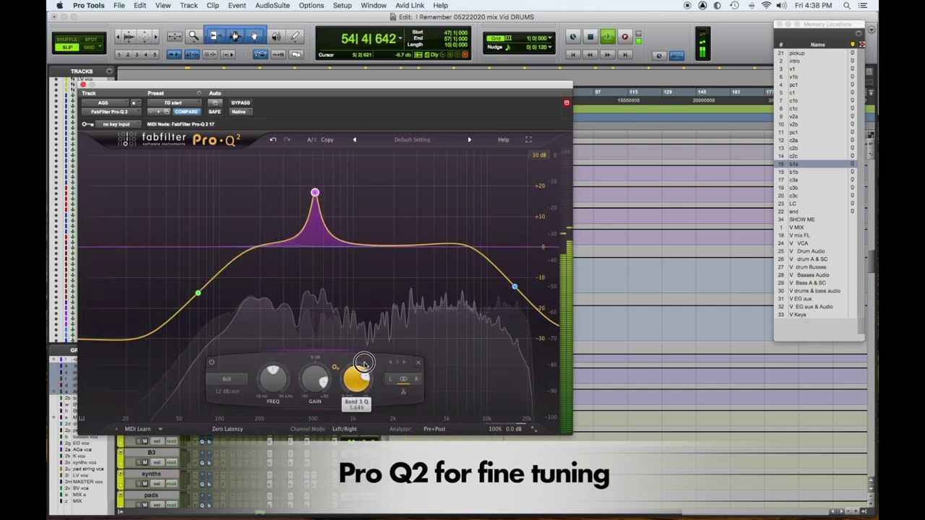
left_click_drag(315, 196, 311, 170)
left_click_drag(313, 372, 313, 396)
Move the high shelf to about 21.3 kHz and set the bell cut to about -6.2 dB at 476 Hz
left_click_drag(514, 288, 529, 284)
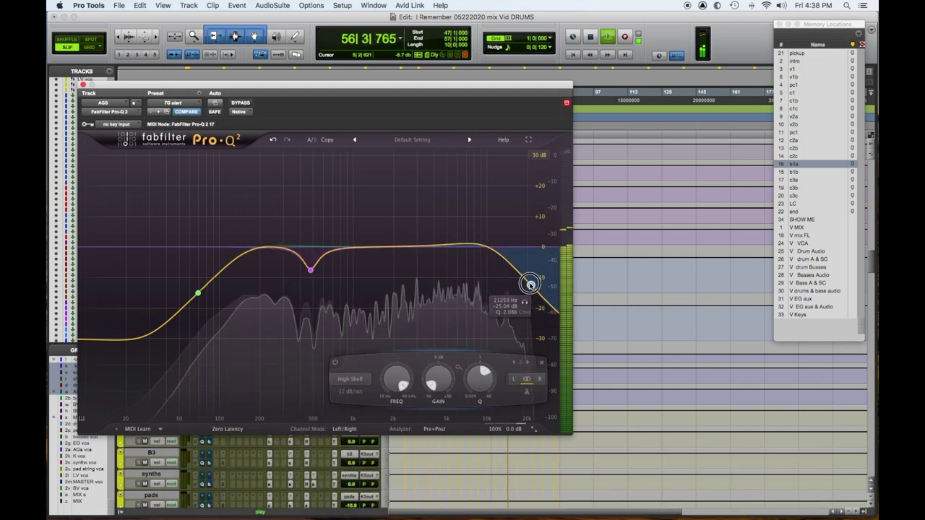
left_click_drag(311, 272, 310, 265)
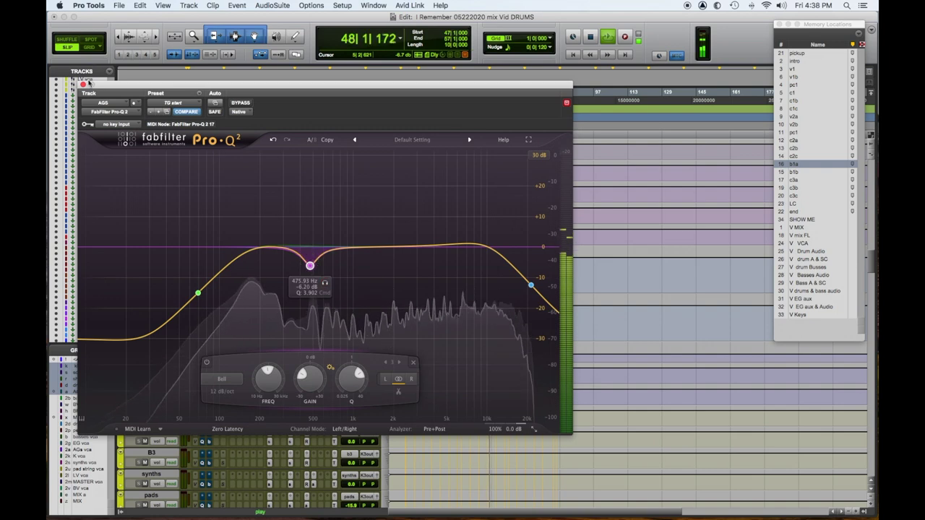
Close Pro-Q 2 and insert the native Waves Audio CLA-3A (stereo) compressor in AGS's first F-J insert slot
left_click(83, 85)
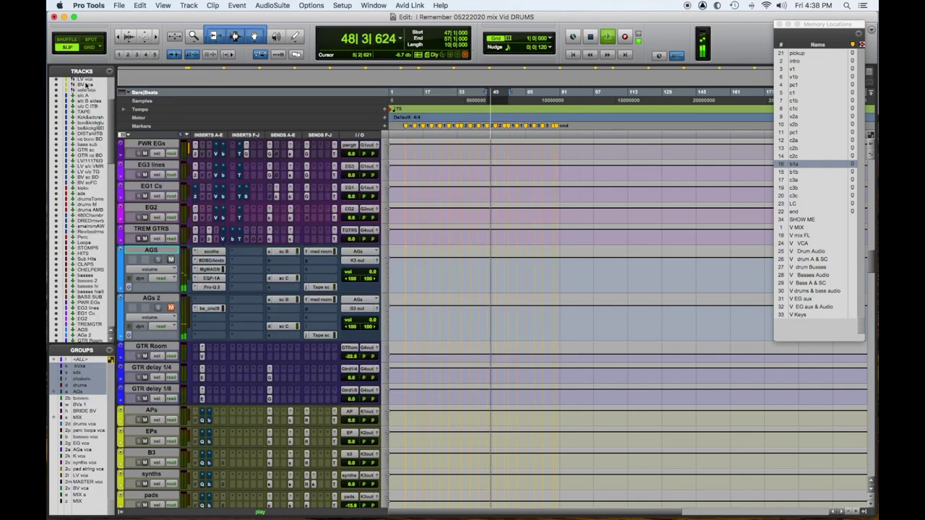
left_click(232, 253)
mouse_move(289, 259)
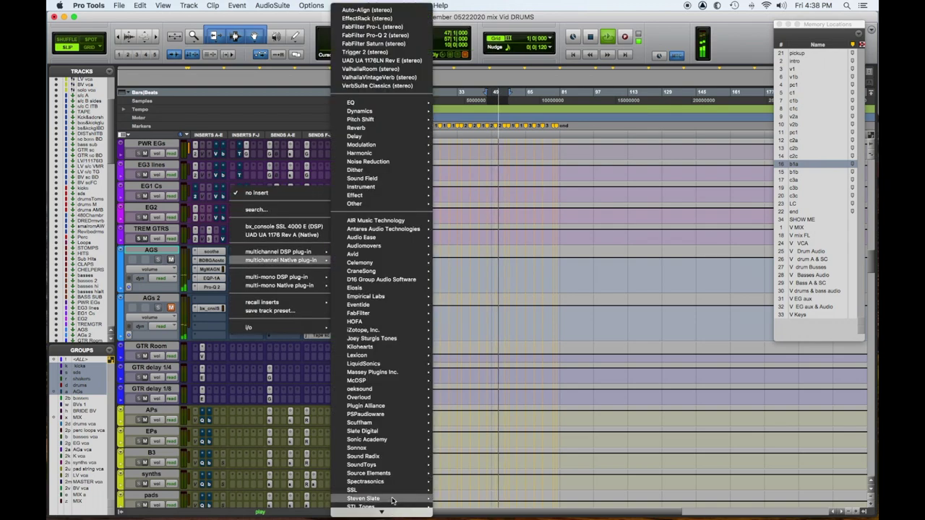
scroll(392, 500, "down", 4)
mouse_move(367, 495)
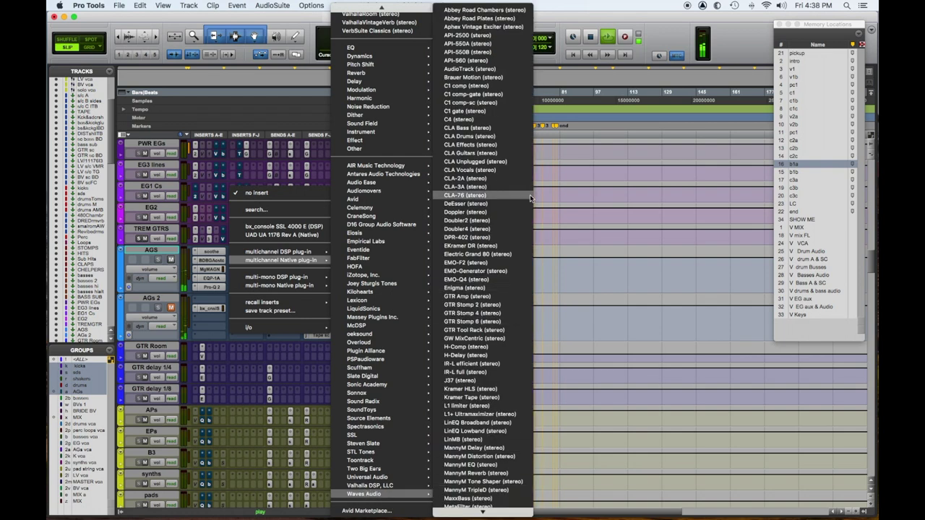
key("Escape")
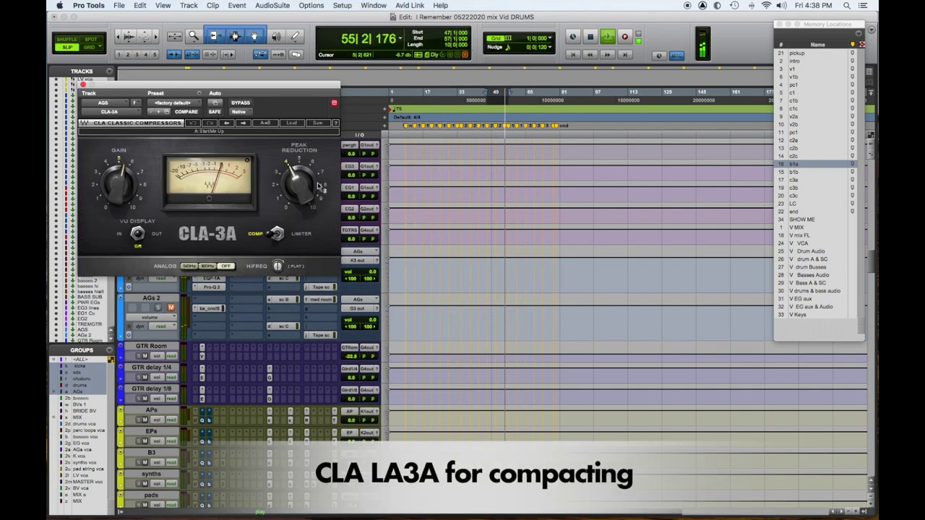
Adjust the Peak Reduction and Gain of the CLA-3A compressor on AGS
left_click(296, 194)
left_click_drag(296, 193, 296, 185)
left_click(118, 184)
left_click_drag(117, 184, 118, 190)
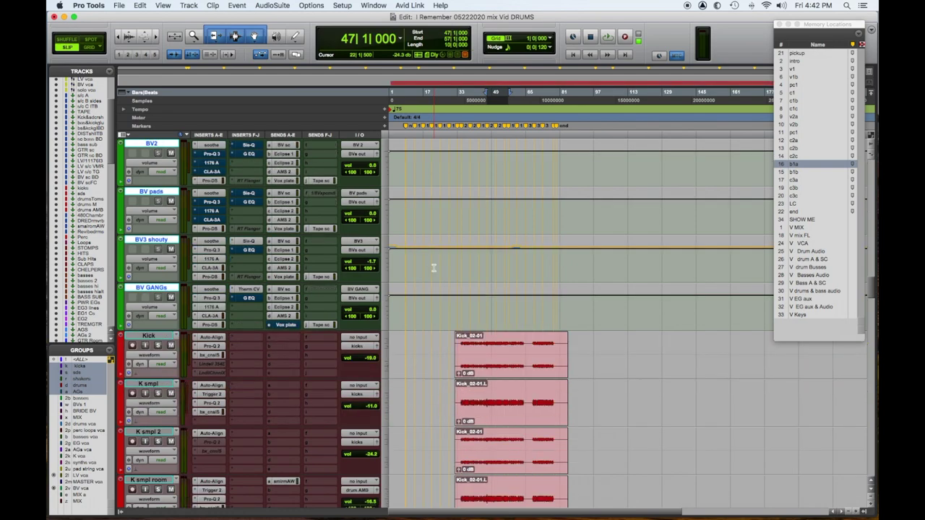
Look through the drum, percussion, bass, acoustic guitar and vocal tracks and return to the AGS track
scroll(433, 268, "down", 10)
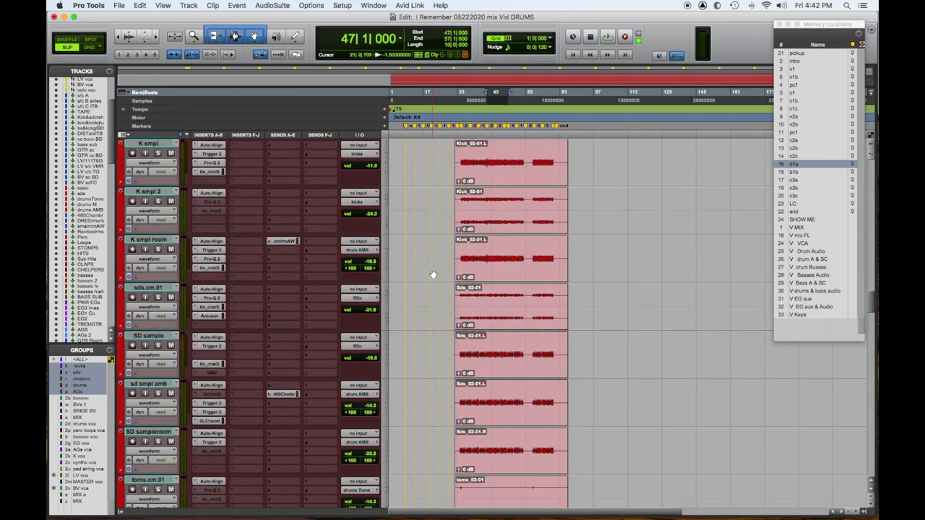
scroll(433, 274, "down", 6)
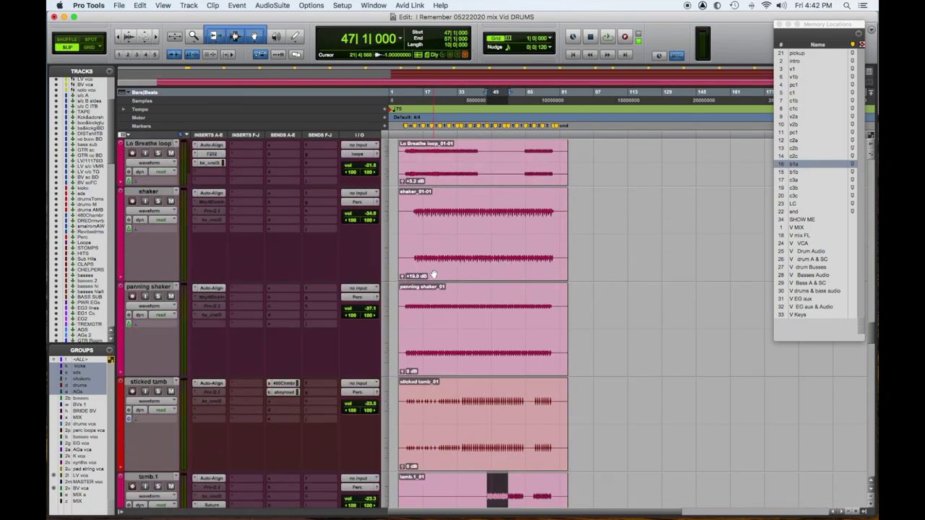
scroll(433, 275, "down", 15)
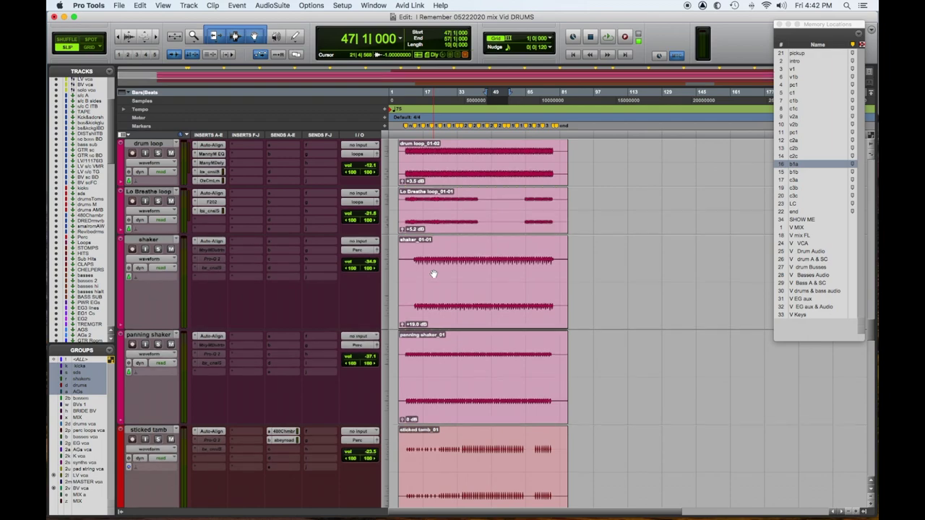
scroll(433, 271, "up", 1)
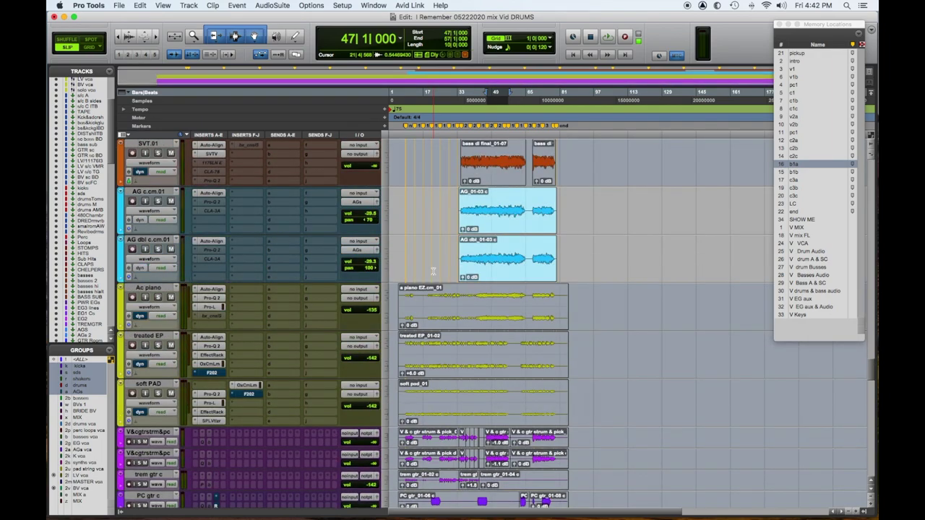
scroll(432, 271, "up", 15)
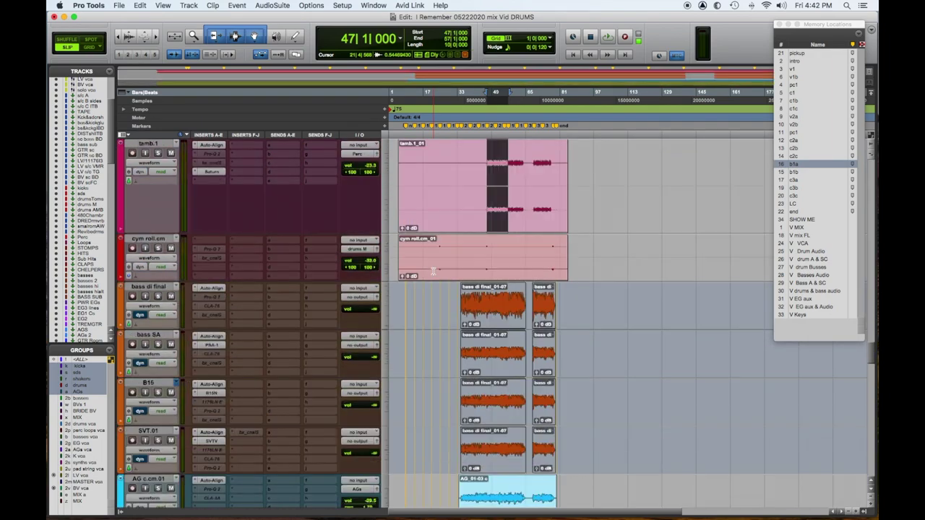
scroll(433, 271, "up", 6)
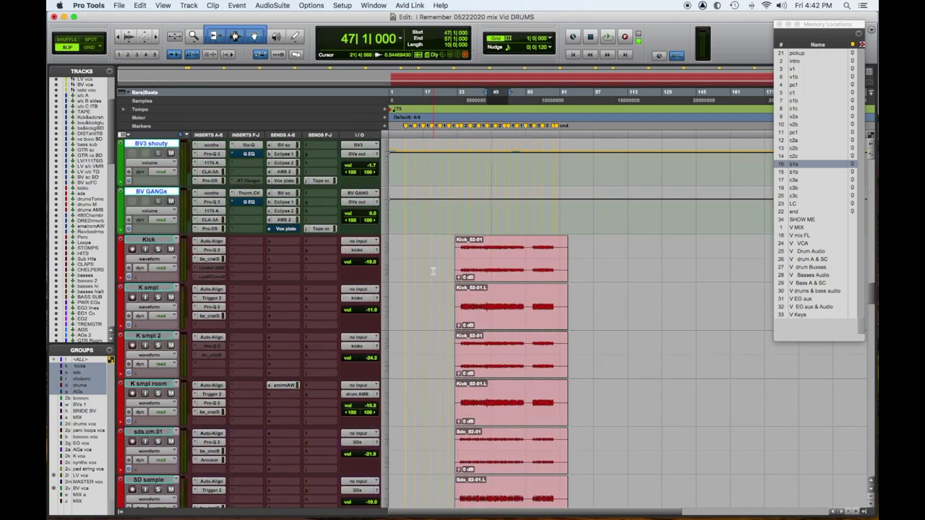
scroll(433, 271, "up", 8)
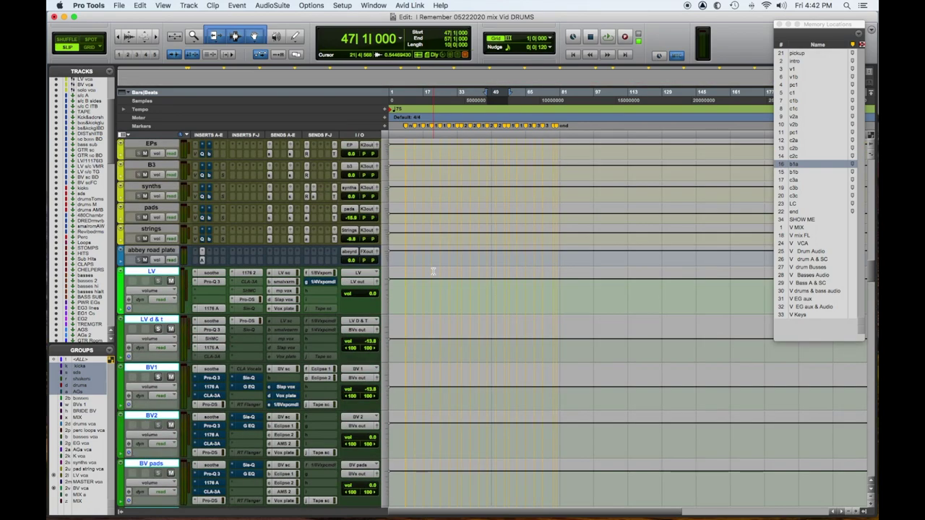
scroll(433, 271, "up", 10)
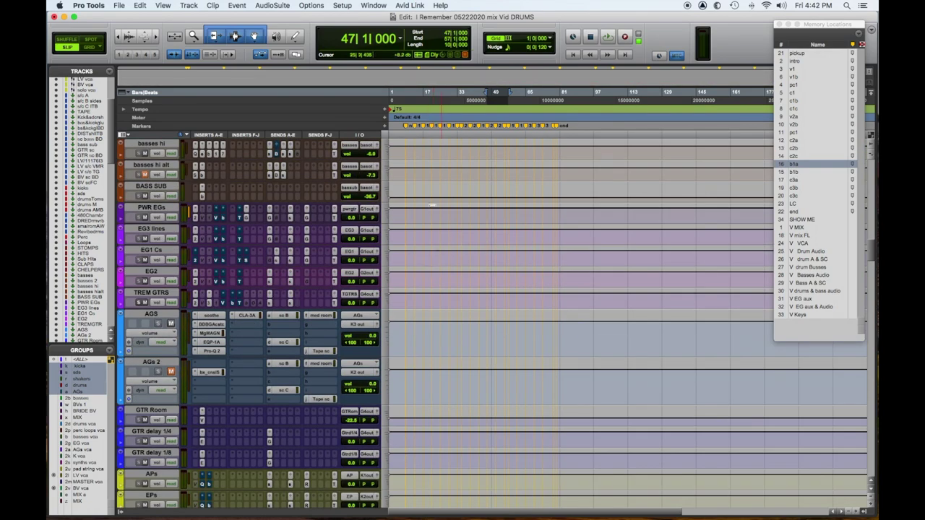
scroll(439, 208, "up", 3)
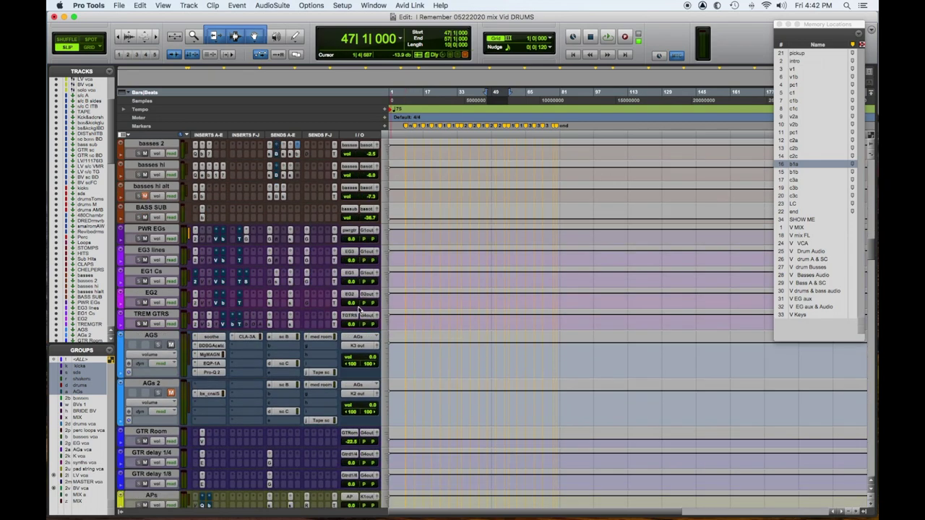
Play the section and set the AGS med room send level to about -21.4 dB
key("space")
left_click(317, 338)
mouse_move(331, 272)
left_mouse_down()
mouse_move(329, 243)
mouse_move(326, 278)
left_mouse_up()
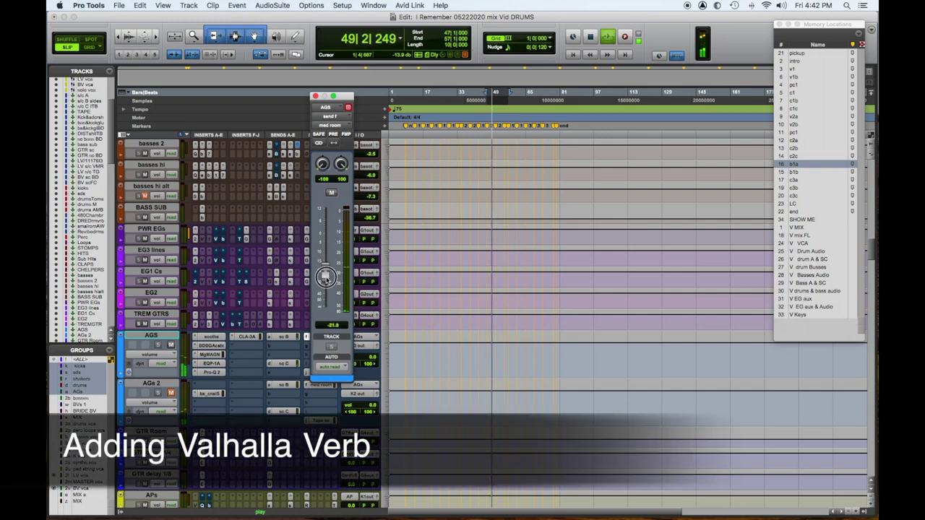
left_click_drag(326, 275, 327, 278)
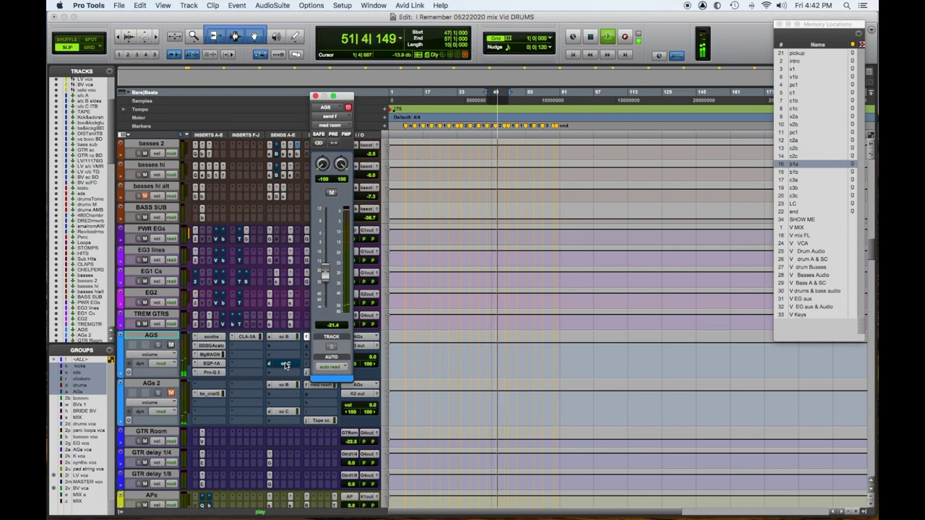
Set the AGS sc C send level to about -17.9 dB, stop playback and close the send window
left_click(286, 367)
left_click_drag(327, 239, 327, 270)
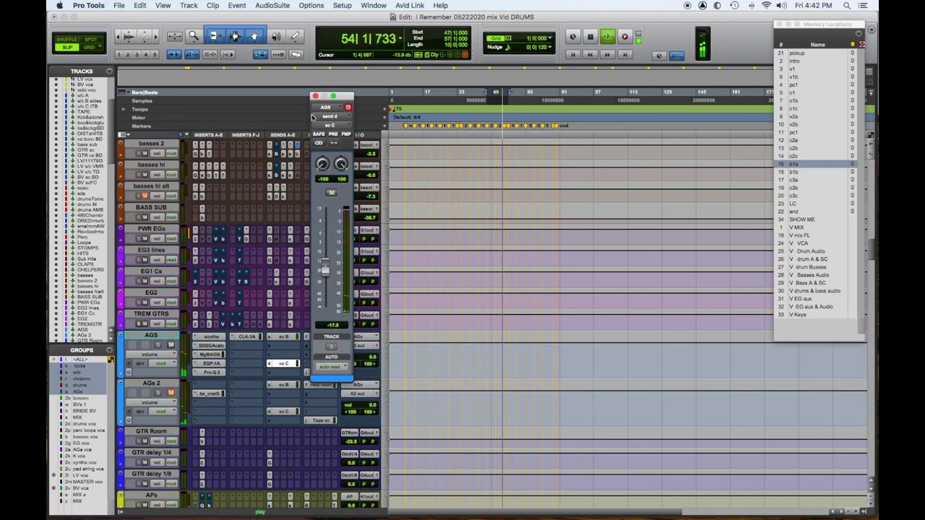
key("space")
left_click(315, 96)
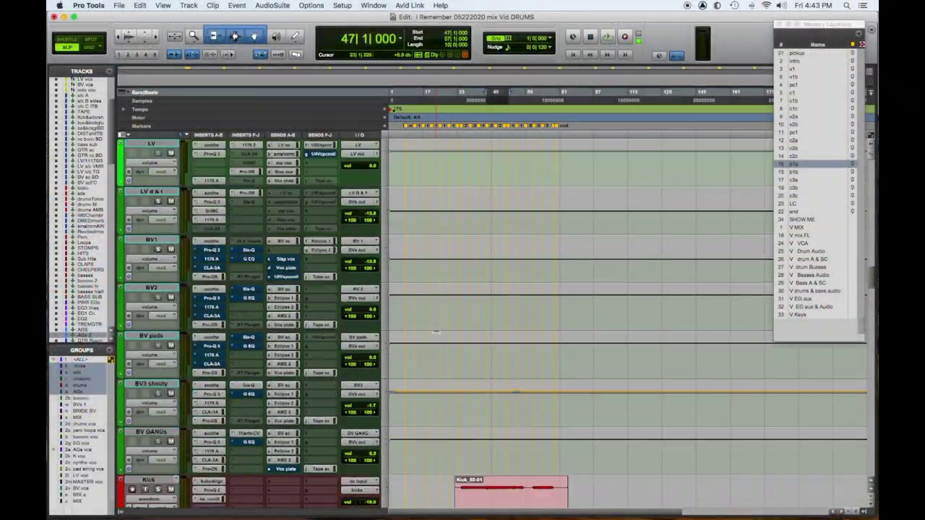
Start playback at the acoustic guitar tracks and select the AG c.cm.01 track
scroll(629, 325, "down", 7)
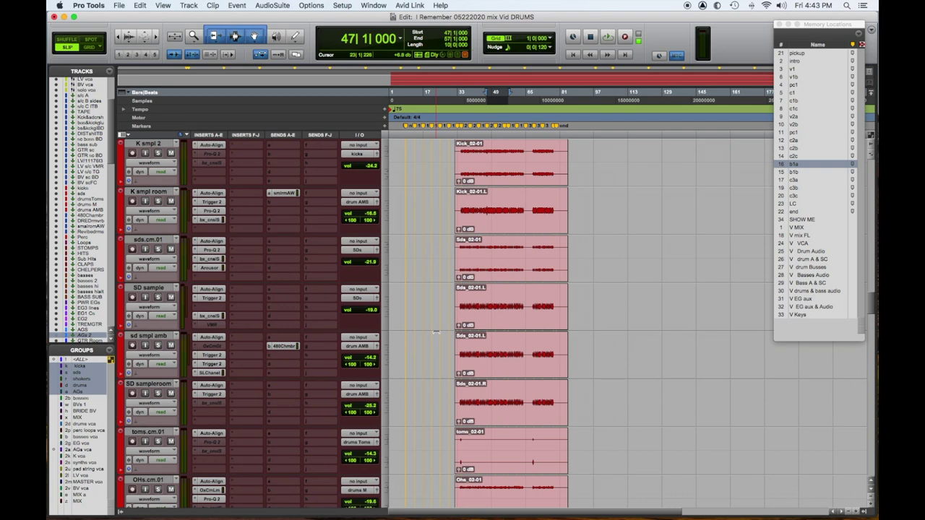
scroll(436, 332, "down", 10)
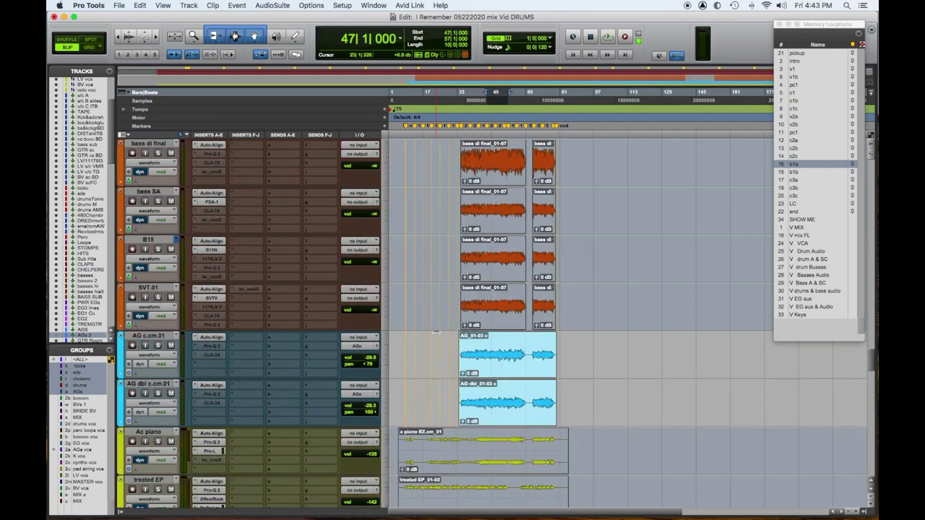
key("space")
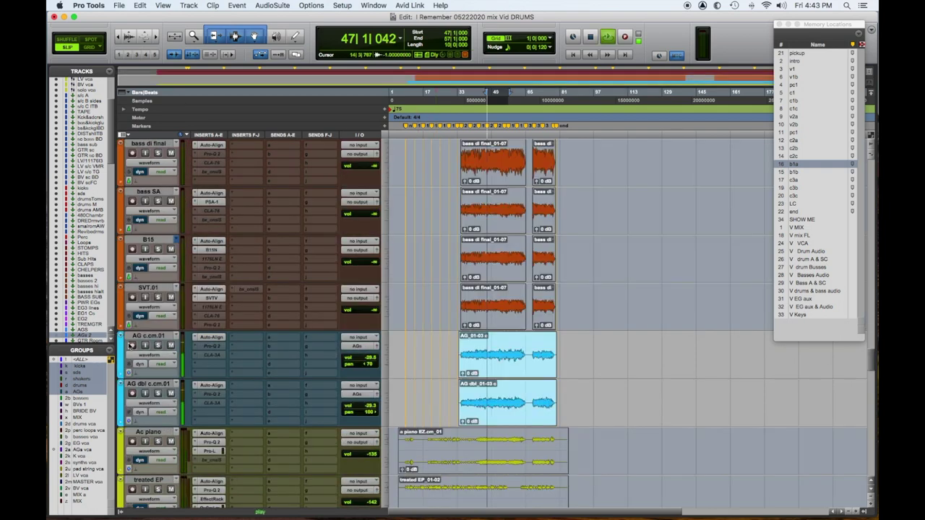
left_click(147, 337)
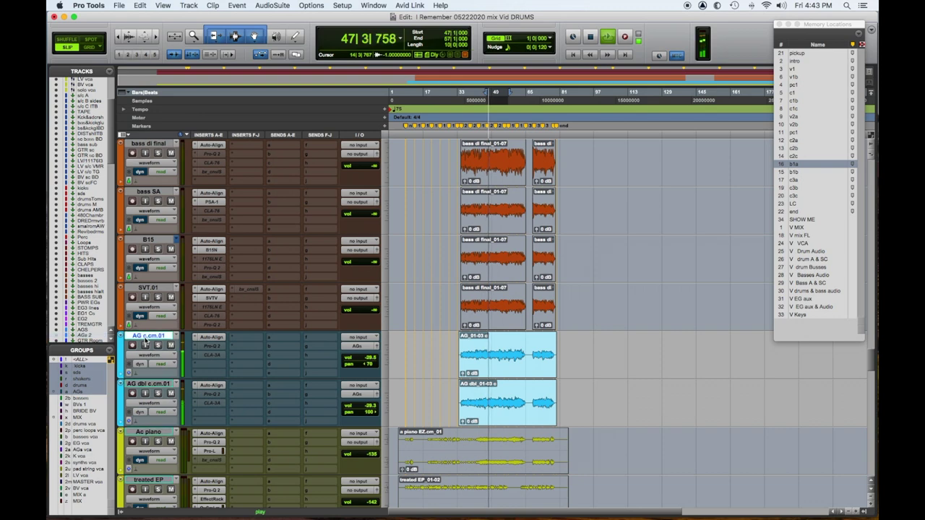